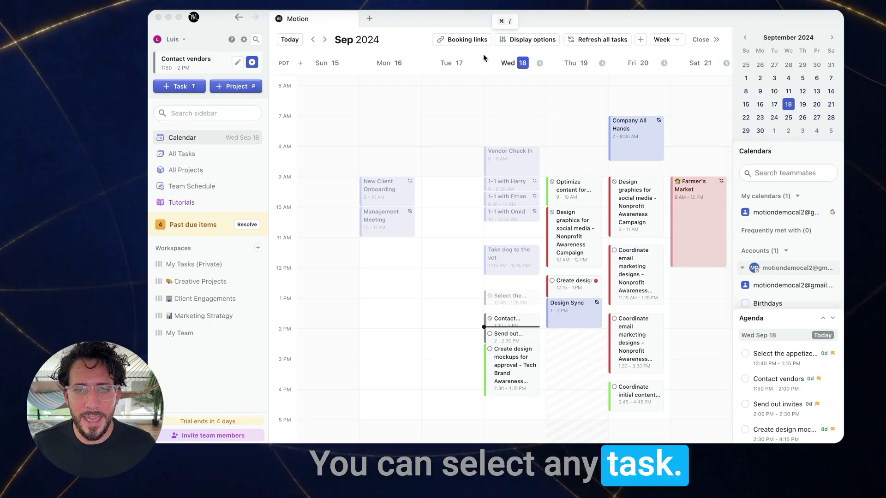
- Save the E-commerce Email Blast SEO task as a template named 'Optimize content for SEO'
click(578, 194)
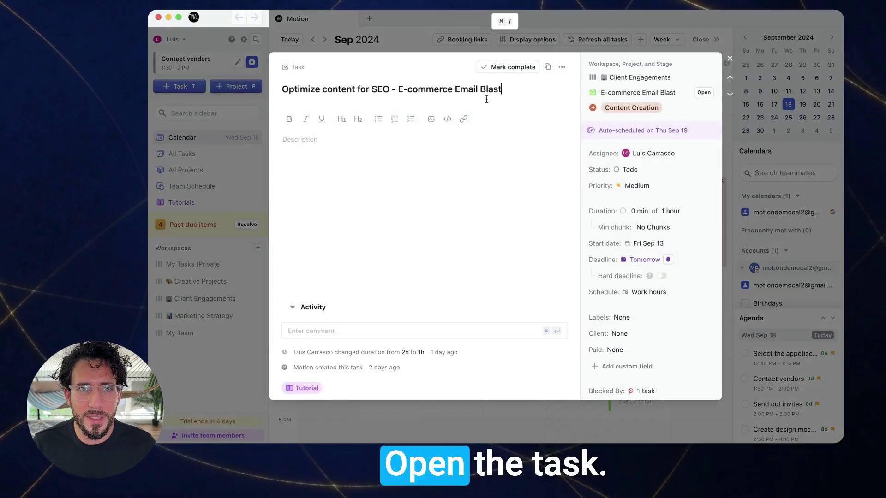
click(562, 68)
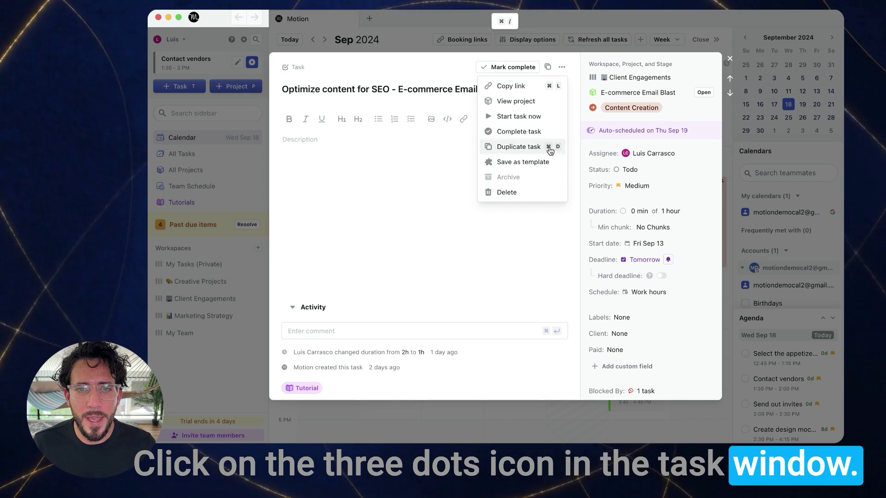
click(528, 162)
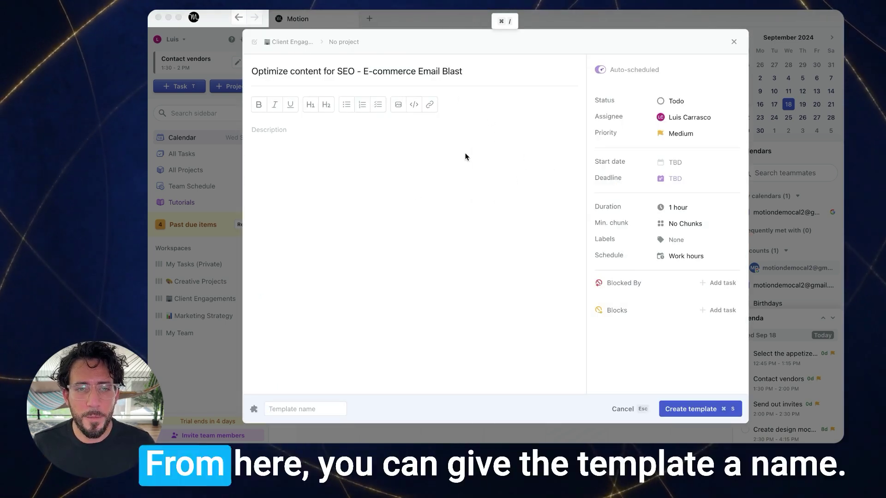
click(288, 412)
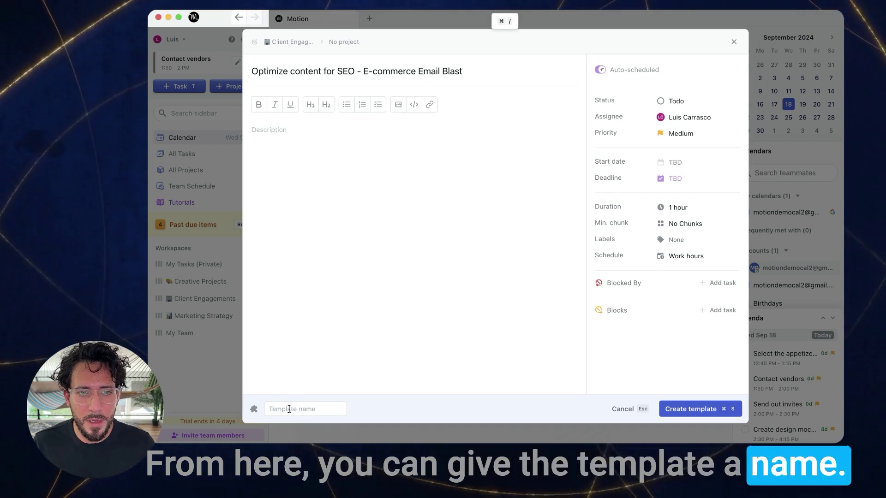
text(Optimize content for SEO)
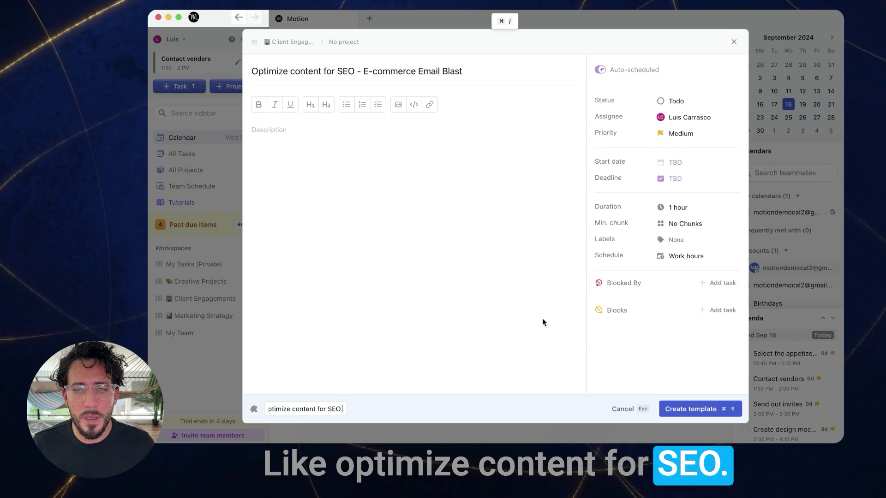
click(701, 409)
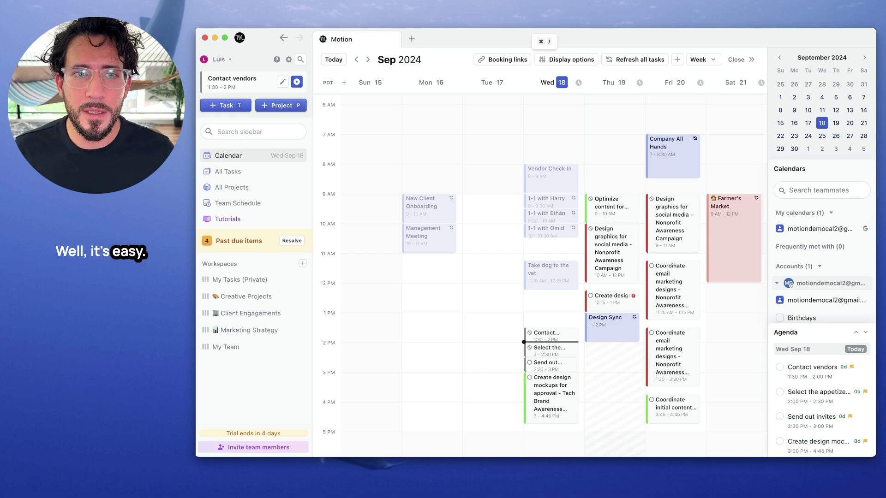
- Show the Task Templates page of the Client Engagements workspace settings
click(289, 61)
scroll(279, 249, down, 2)
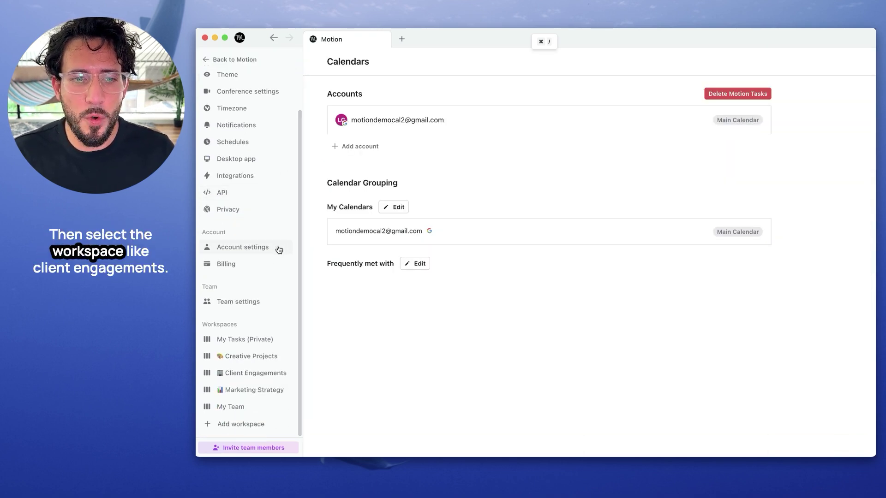
click(248, 375)
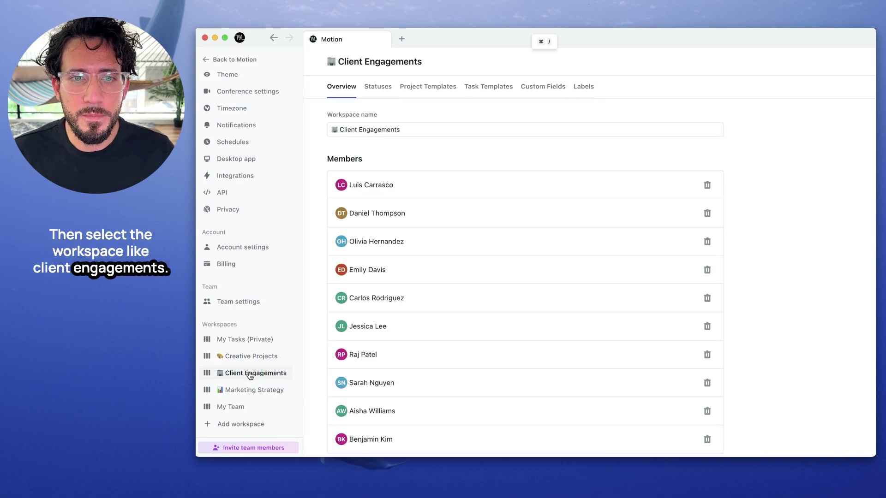
click(482, 90)
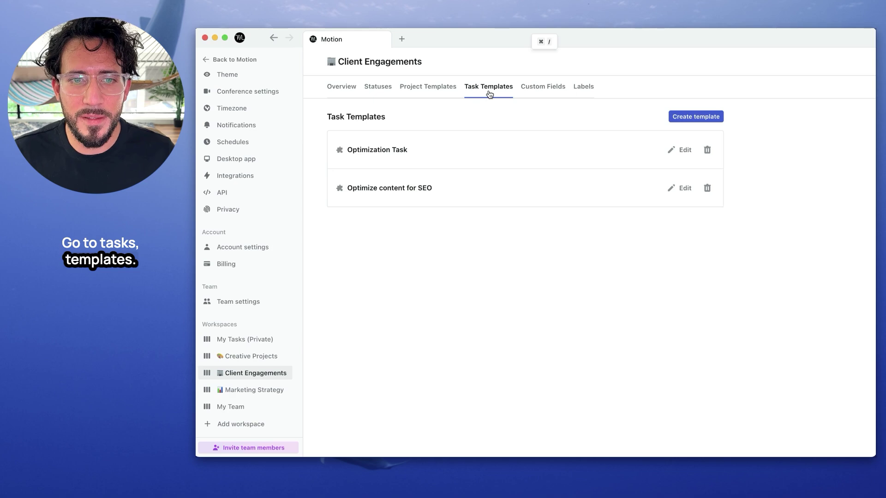
- Create a 'Landing page revision:' template with a 45 min duration, assigned to another team member
click(693, 118)
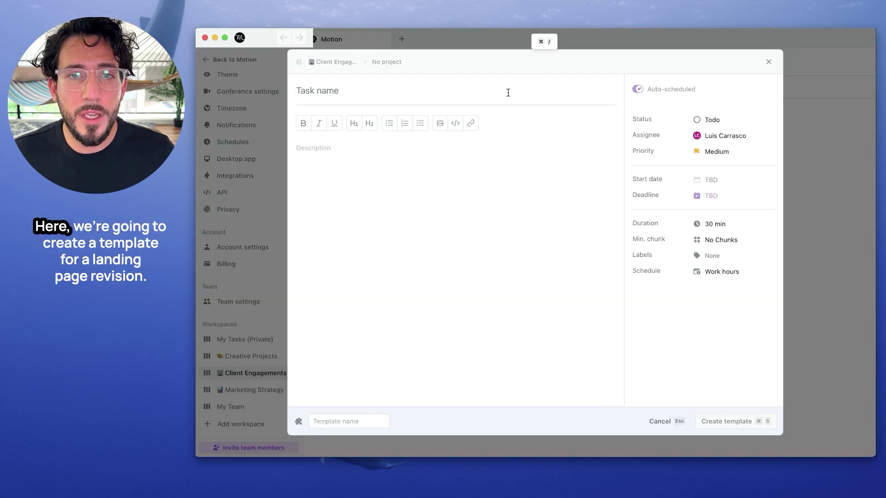
text(Landing page revision)
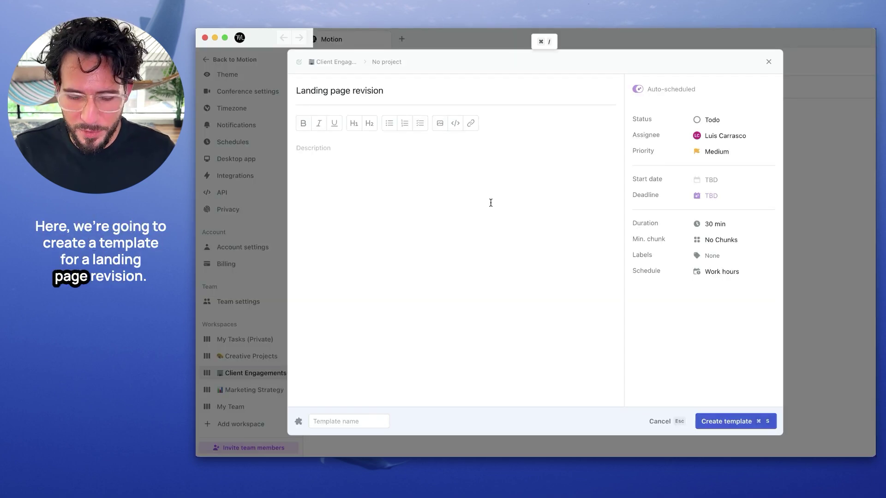
text(:)
click(726, 135)
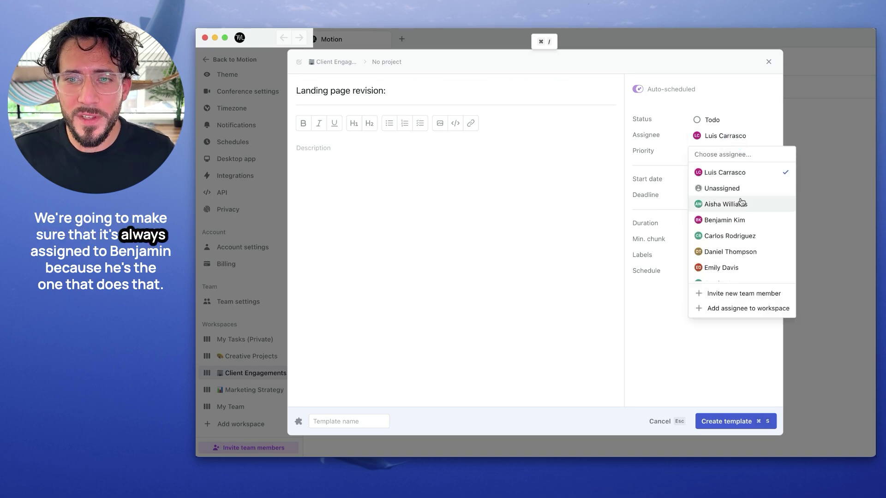
click(739, 217)
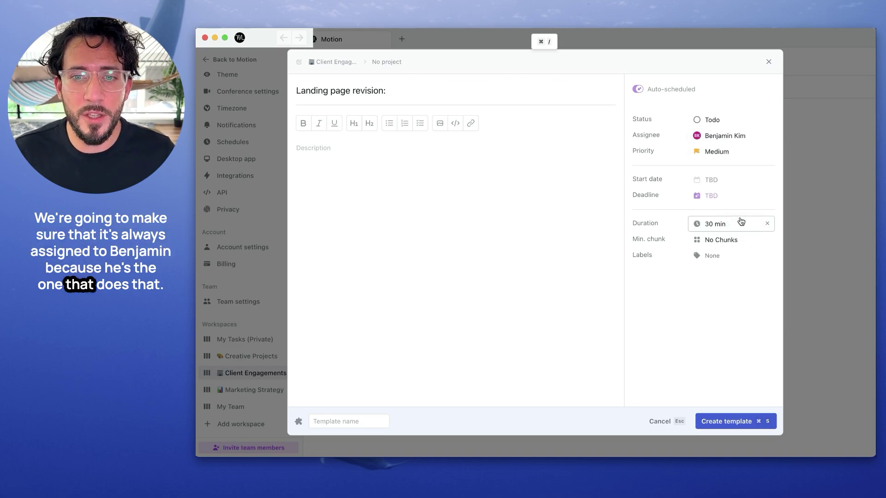
click(732, 226)
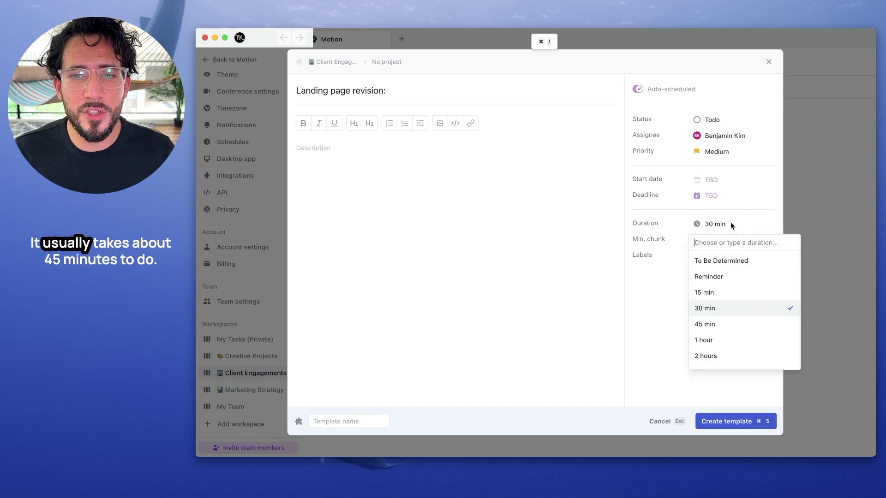
click(730, 323)
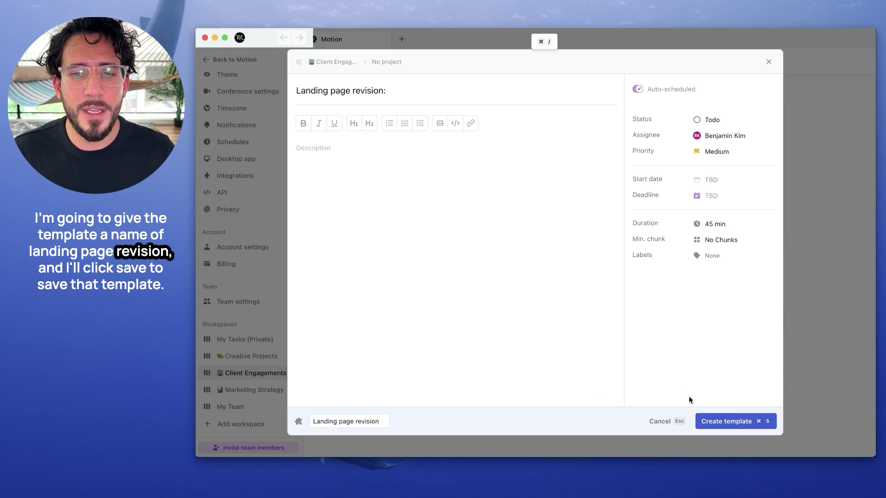
click(755, 425)
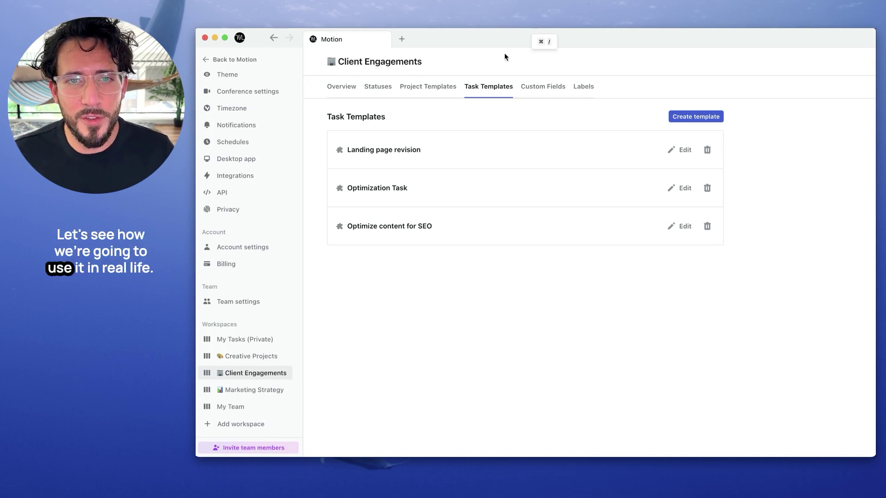
- Create a new Client Engagements task filled from the Landing page revision template
click(245, 61)
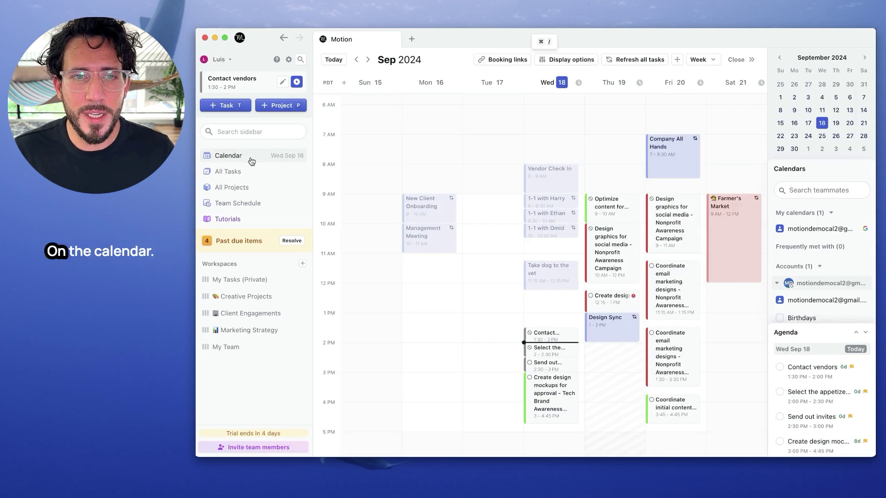
scroll(336, 199, down, 1)
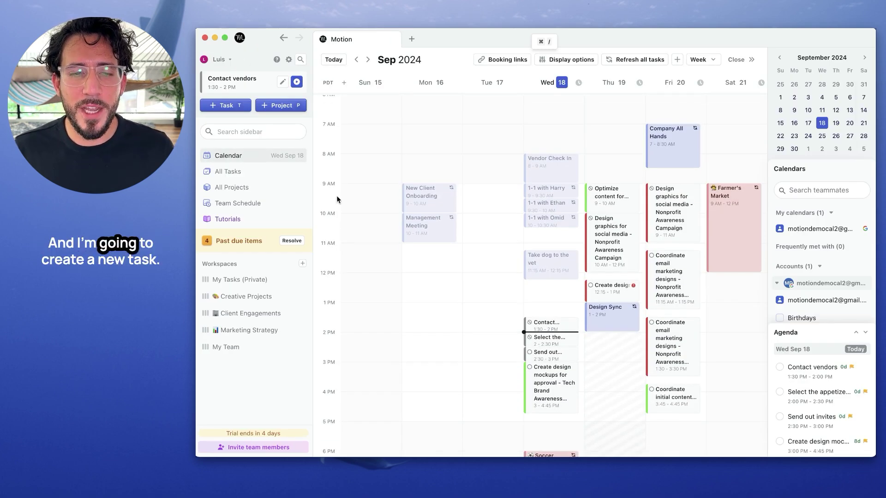
click(236, 108)
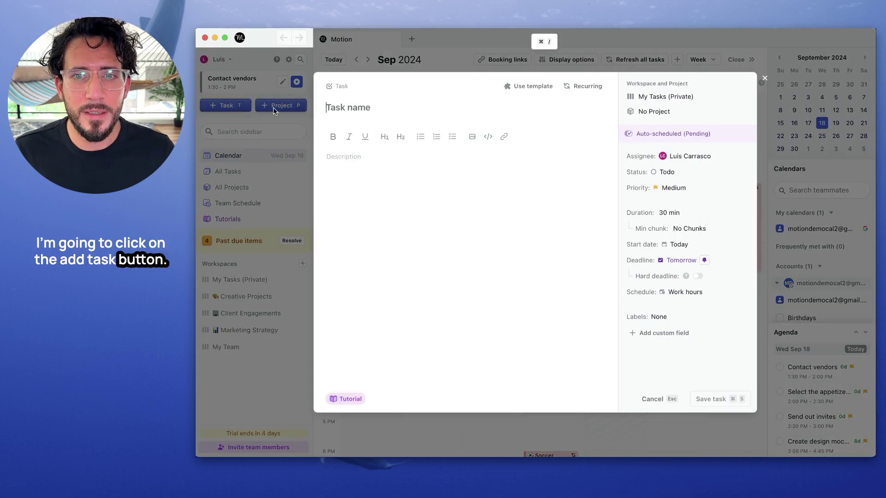
click(677, 97)
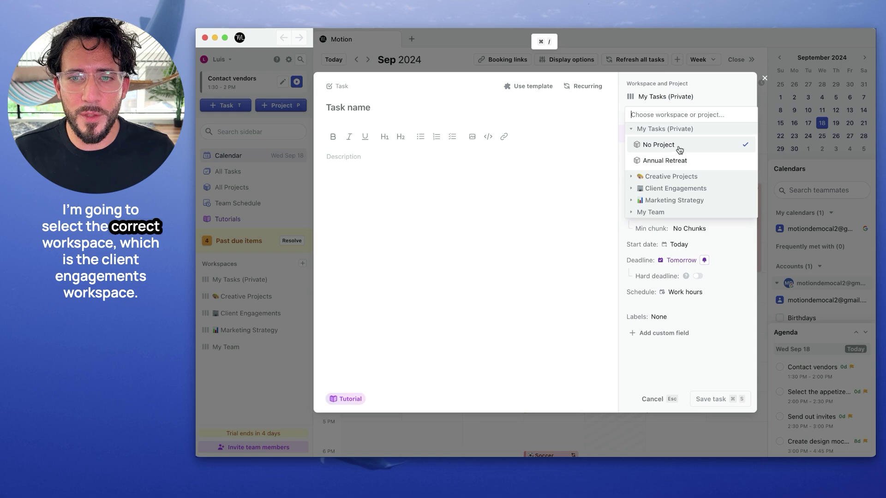
click(682, 188)
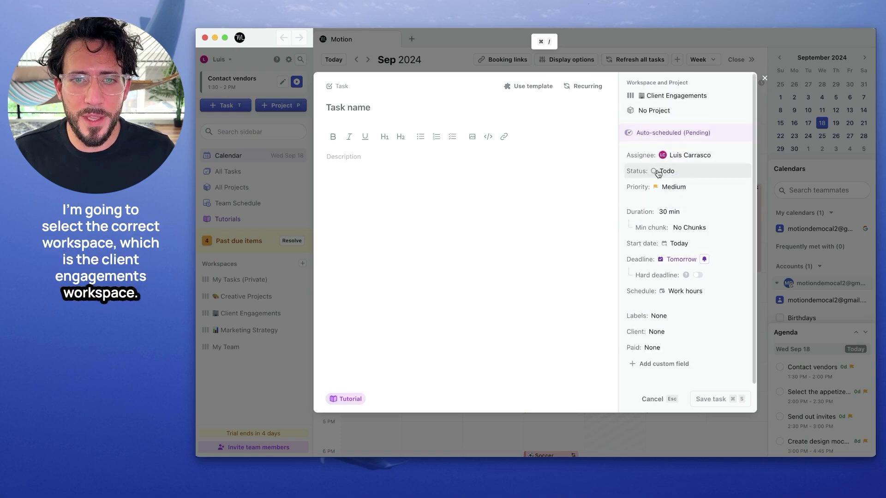
click(532, 87)
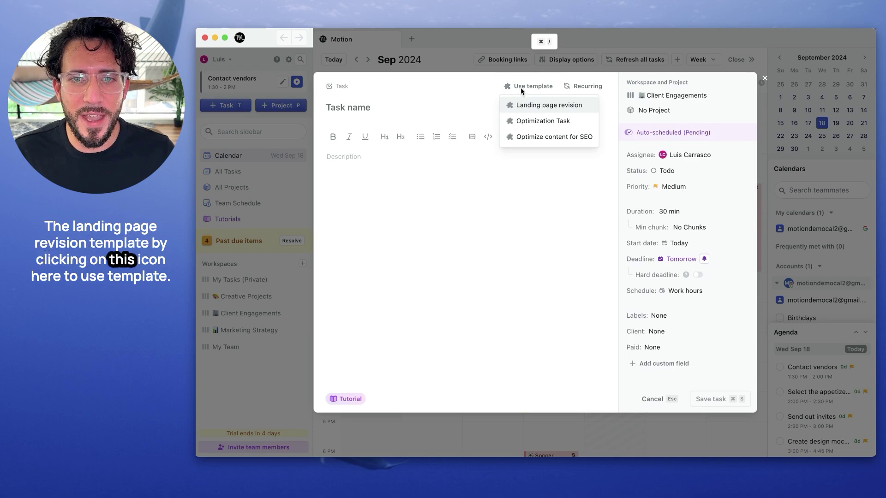
click(527, 106)
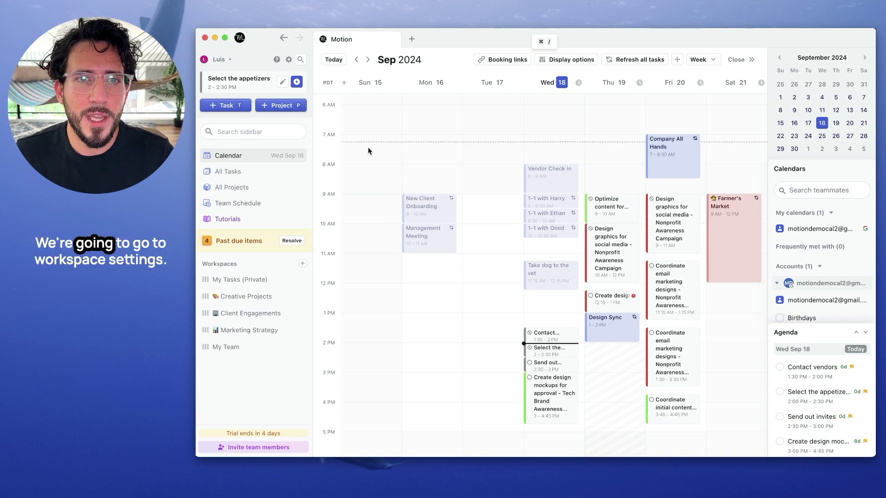
- Show the Custom Fields page of the Client Engagements workspace settings
click(289, 60)
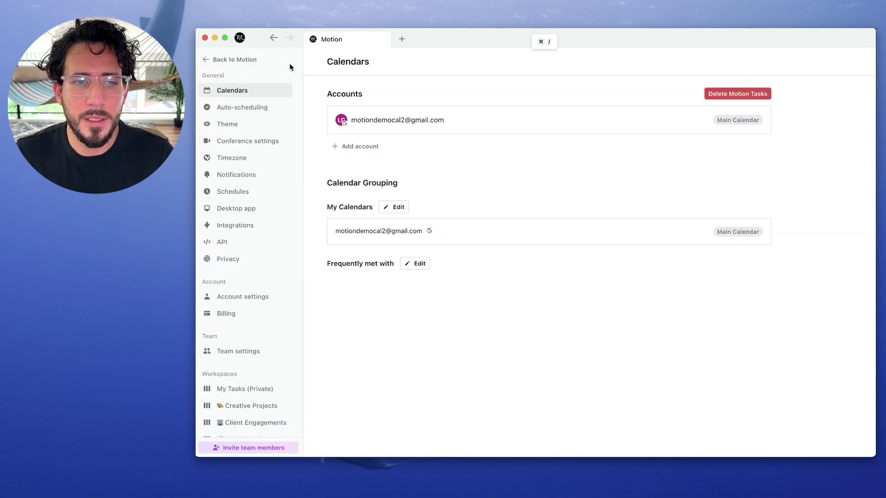
scroll(277, 286, down, 2)
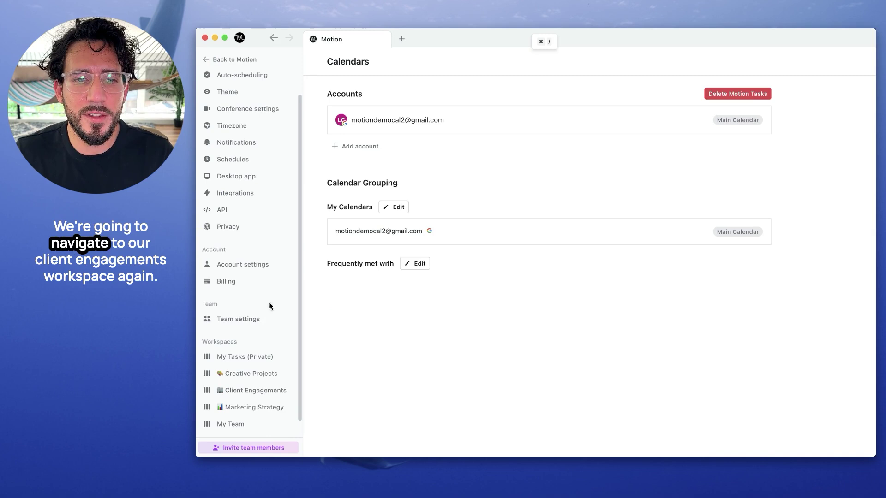
click(265, 395)
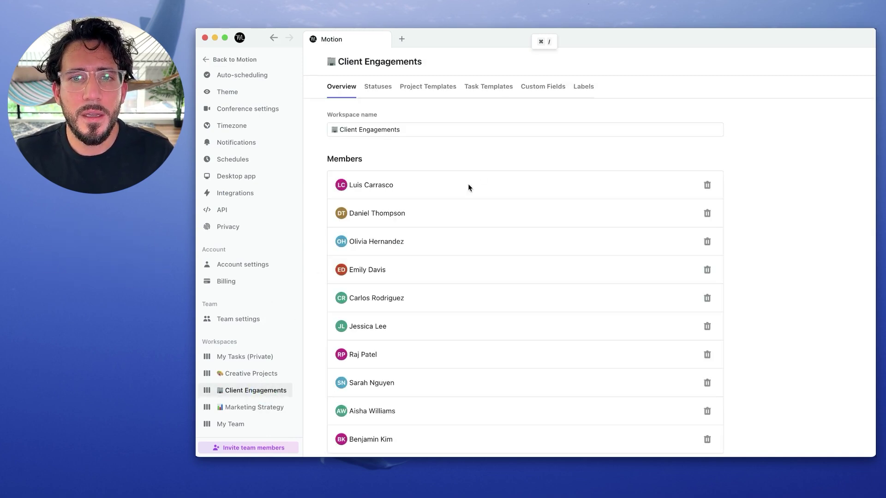
click(543, 91)
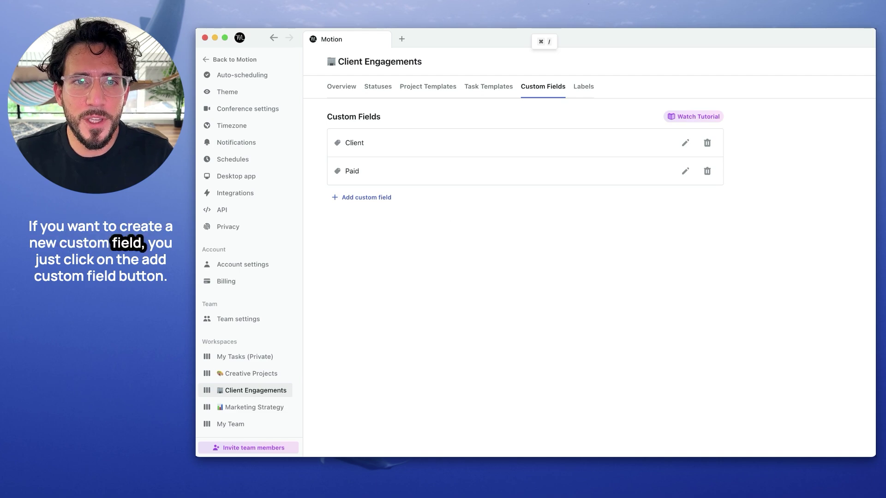
- Start a new custom field, review the Type options, then cancel without adding it
click(372, 199)
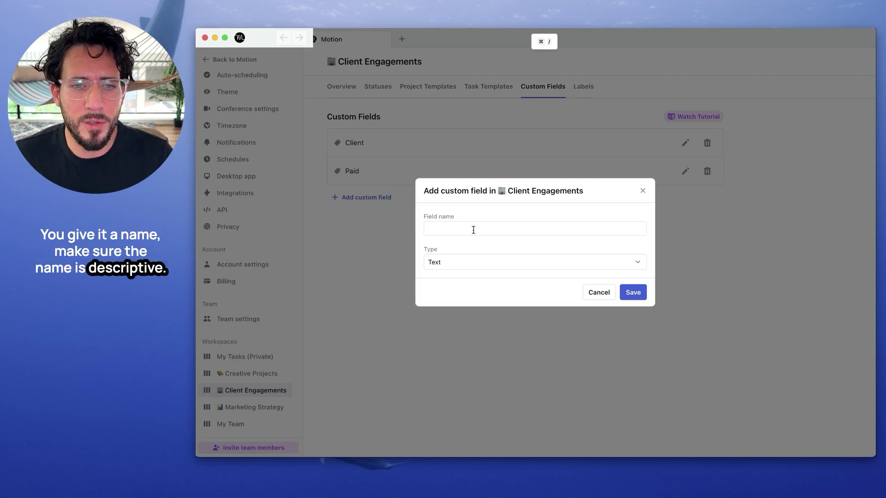
click(477, 263)
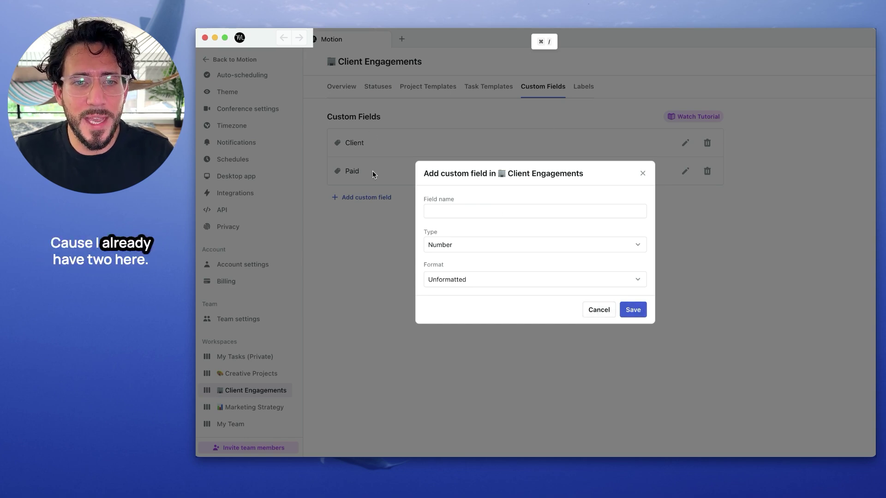
click(599, 311)
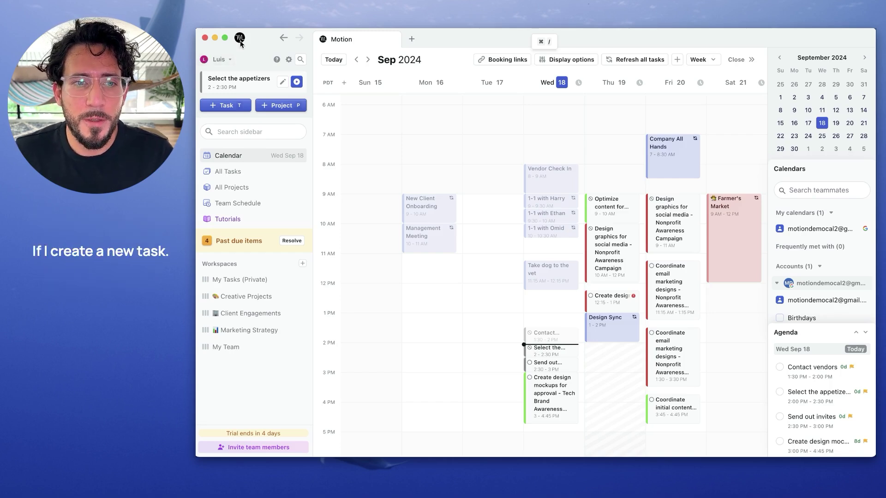
click(243, 113)
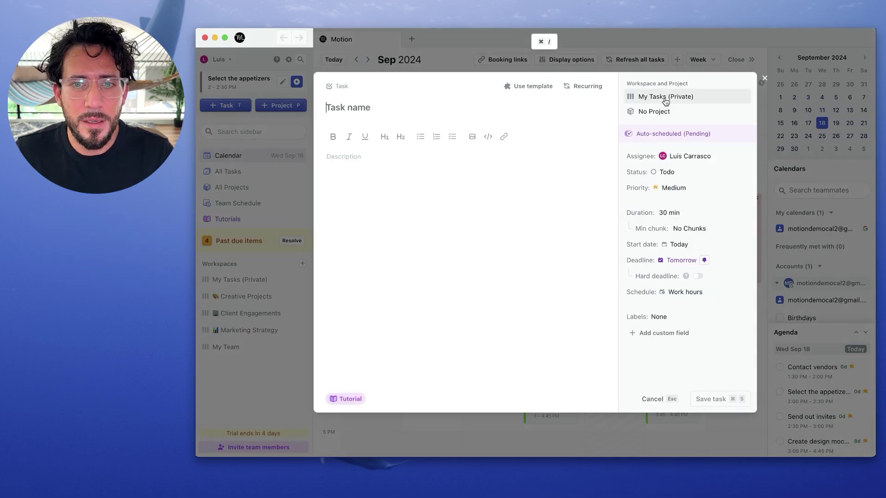
click(664, 97)
click(684, 189)
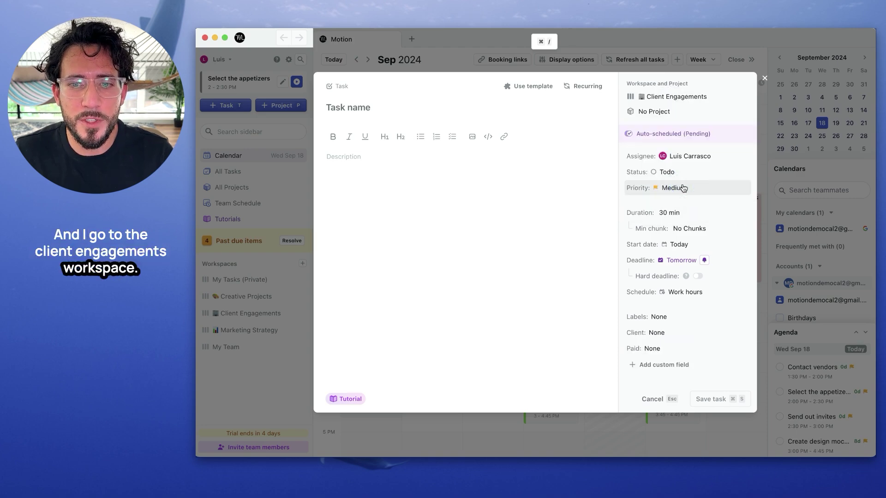
click(664, 332)
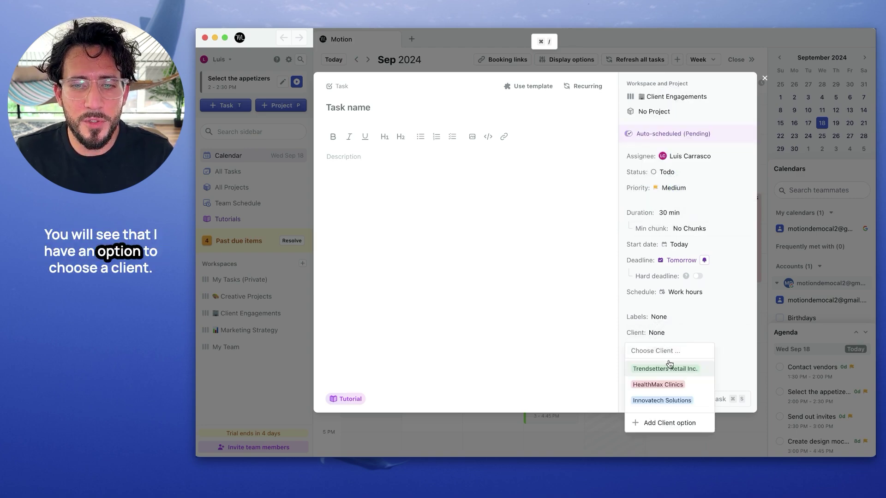
click(698, 333)
click(671, 347)
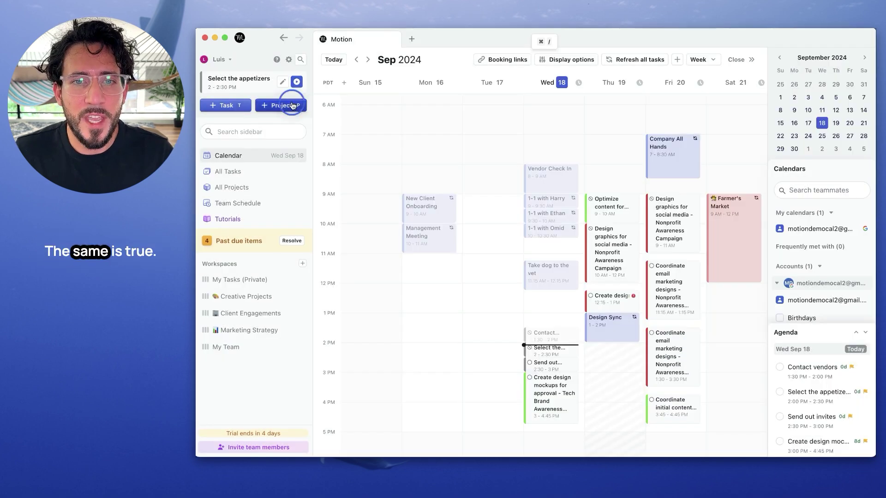
click(292, 105)
click(677, 118)
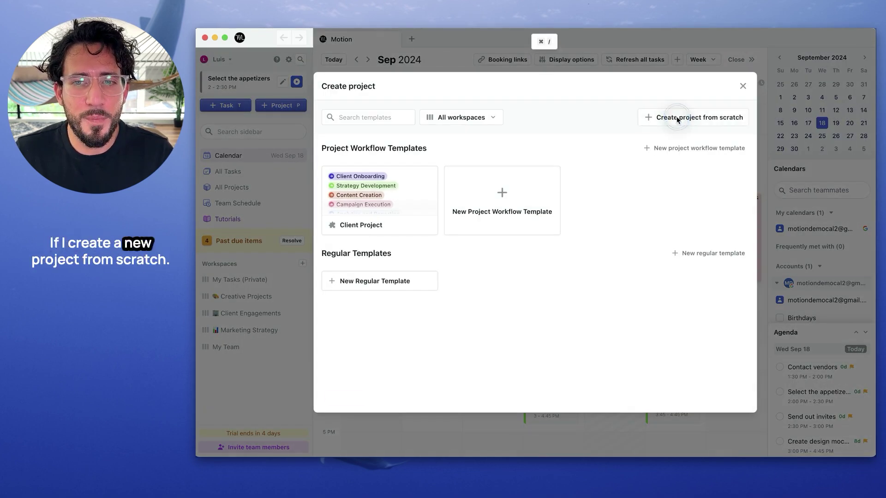
click(667, 98)
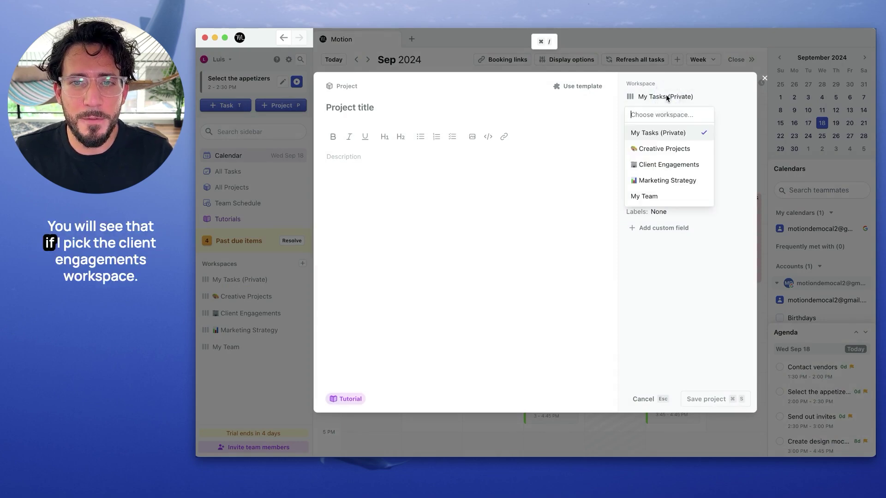
click(675, 170)
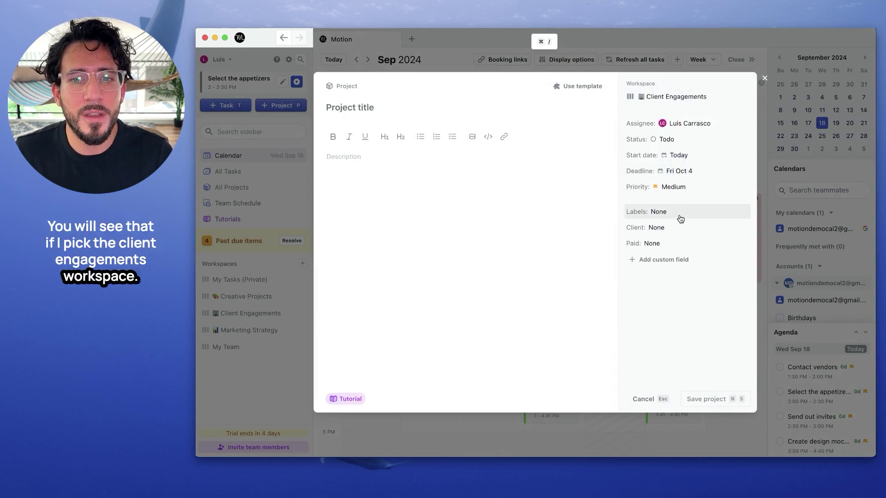
click(697, 228)
click(724, 223)
click(706, 240)
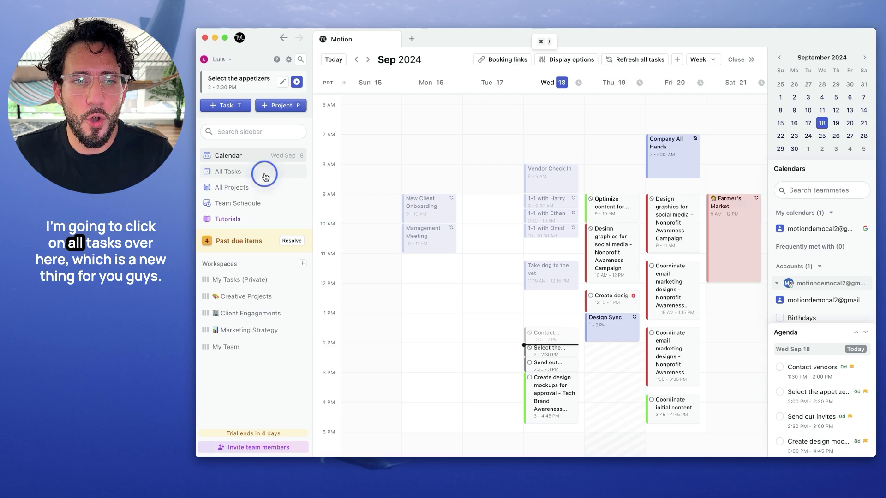
click(265, 176)
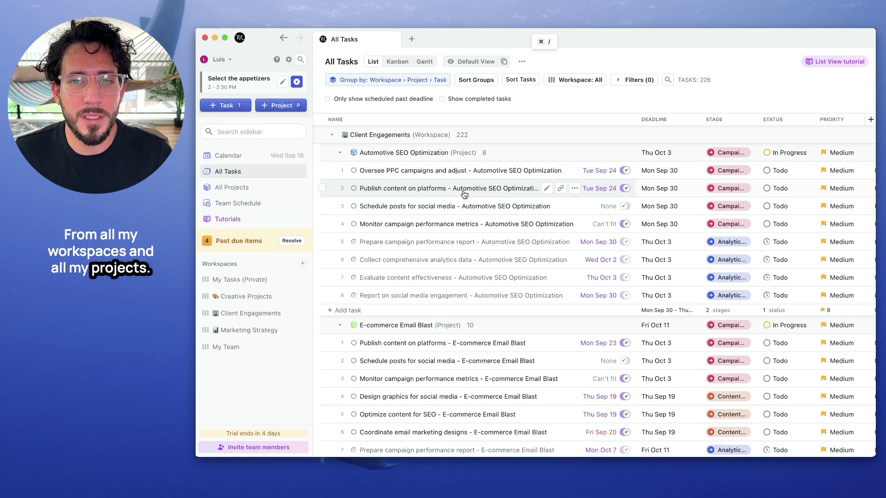
- Review the Client and Paid columns in All Tasks, then bring up the grouping settings
scroll(674, 208, right, 5)
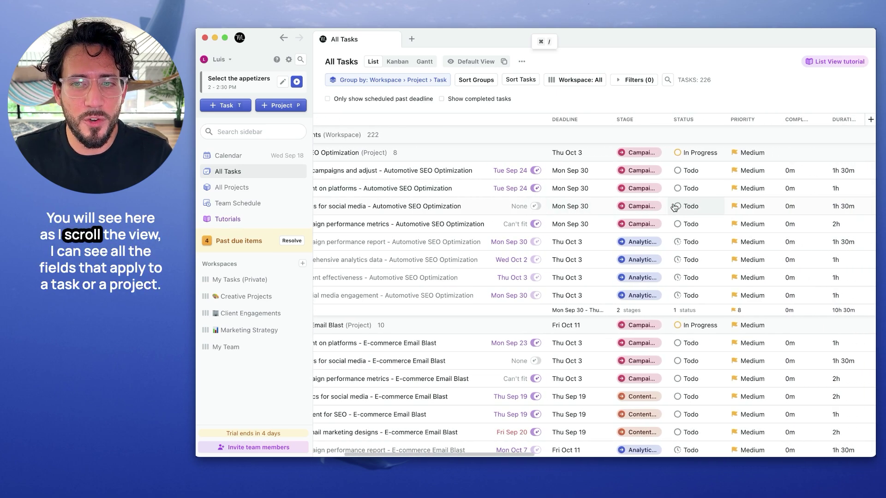
scroll(674, 207, right, 6)
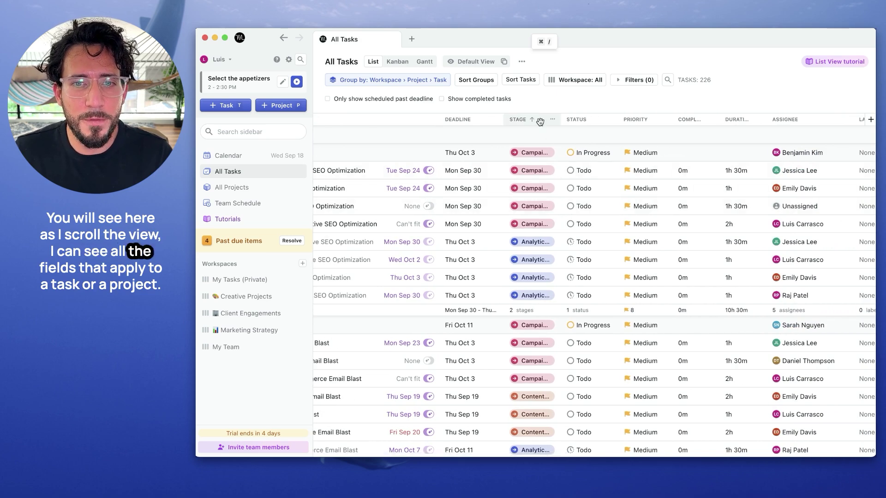
scroll(626, 210, right, 20)
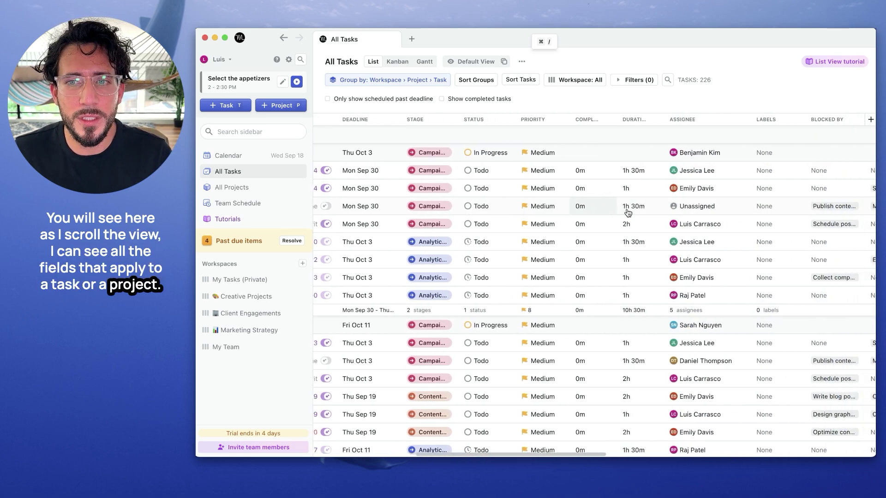
scroll(626, 209, right, 3)
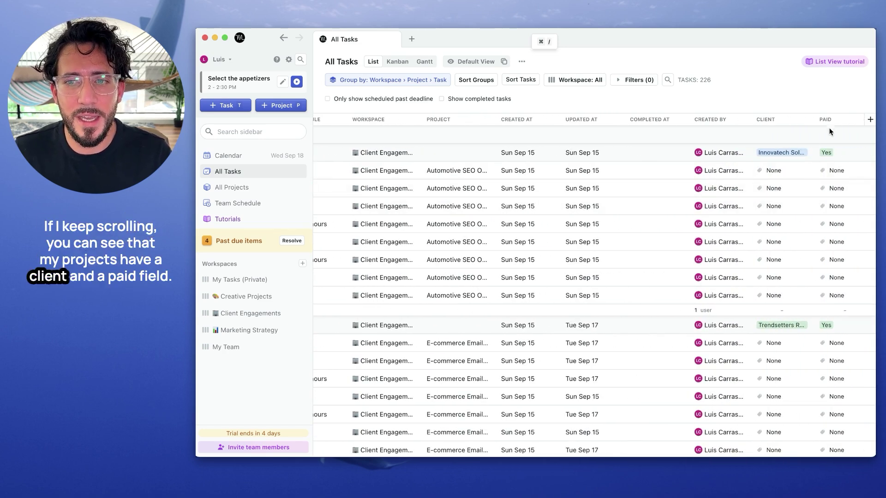
scroll(842, 158, left, 20)
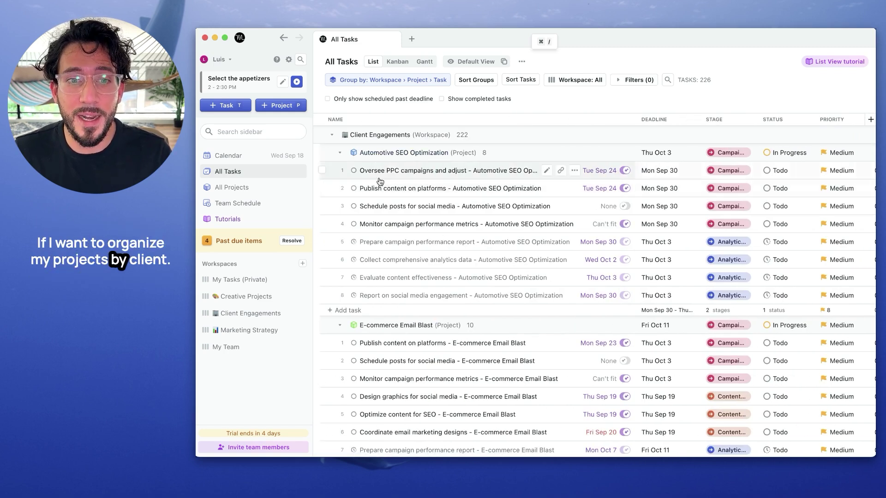
click(380, 83)
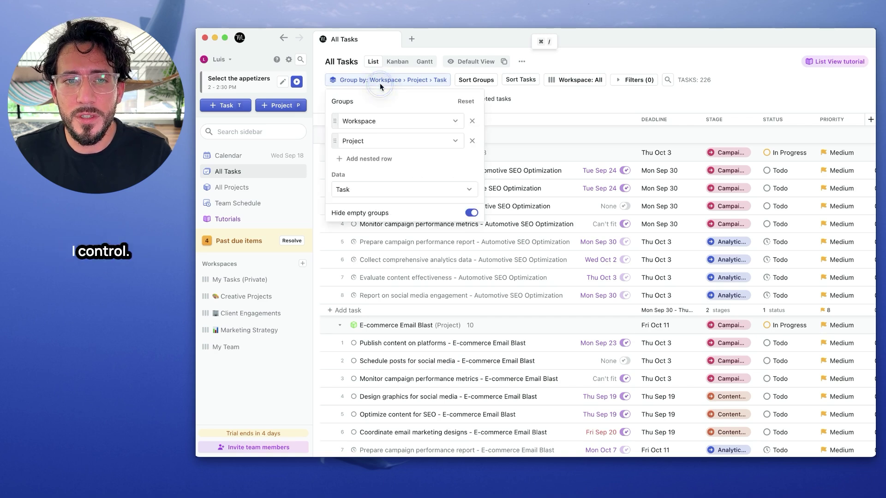
- Replace the Workspace grouping with Client, giving Client › Project › Task groups
click(383, 124)
text(c)
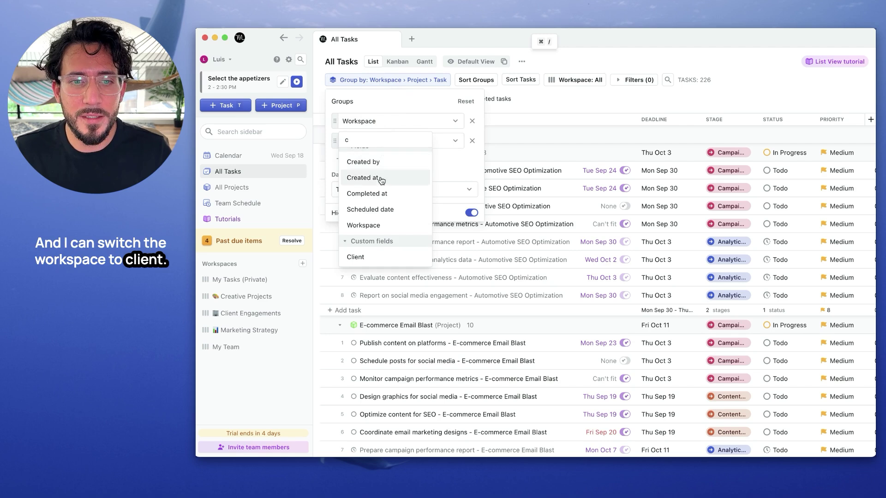
click(379, 257)
click(485, 120)
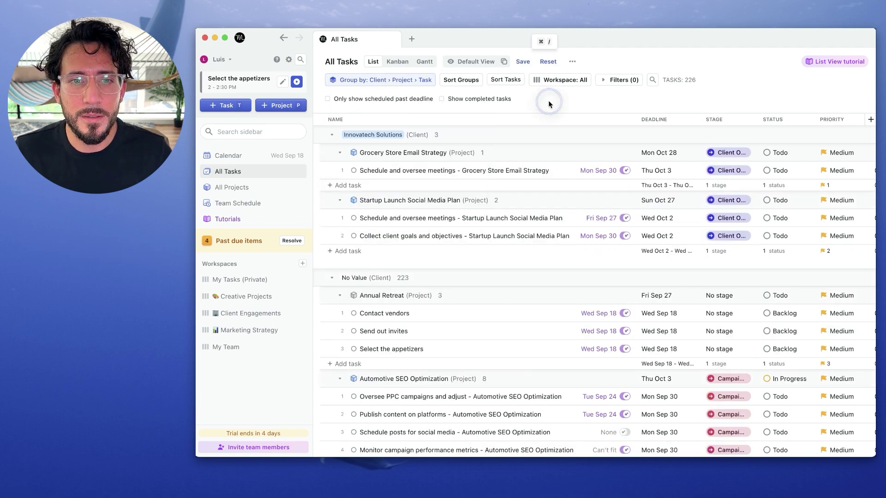